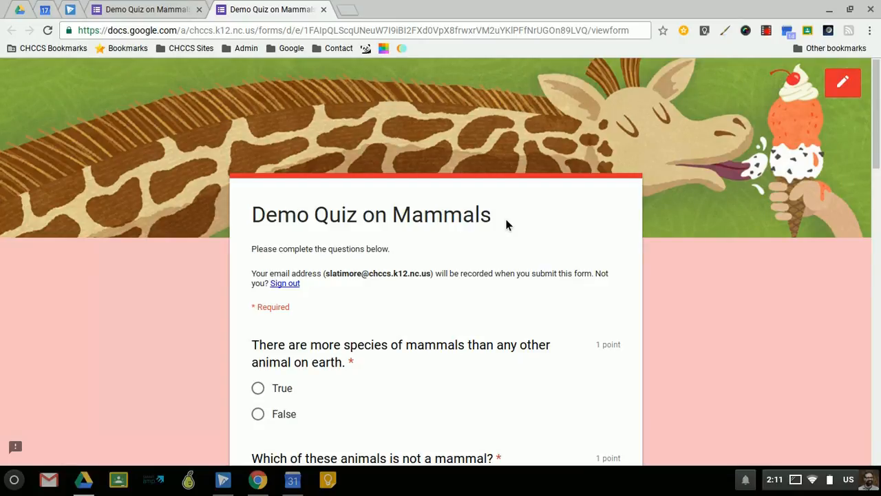
# - Examine the respondent view of the Demo Quiz on Mammals, looking through its questions, answer choices and point values
pyautogui.scroll(-2, 506, 220)
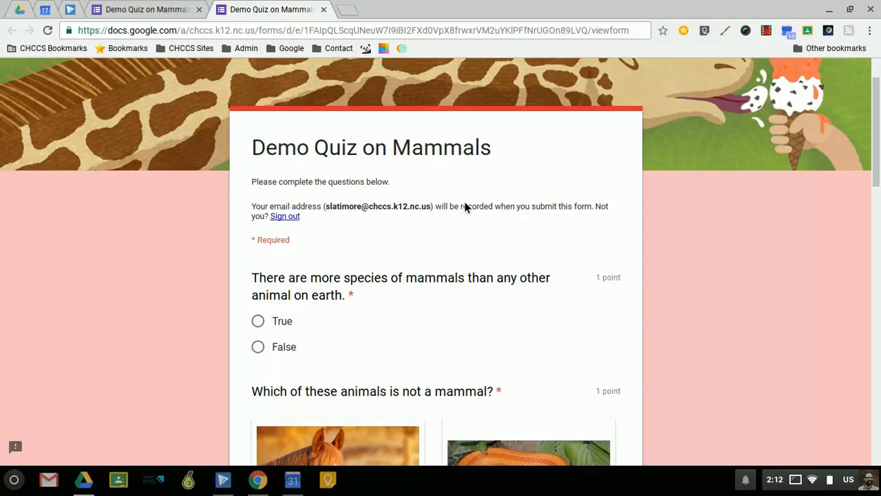
pyautogui.scroll(-2, 477, 252)
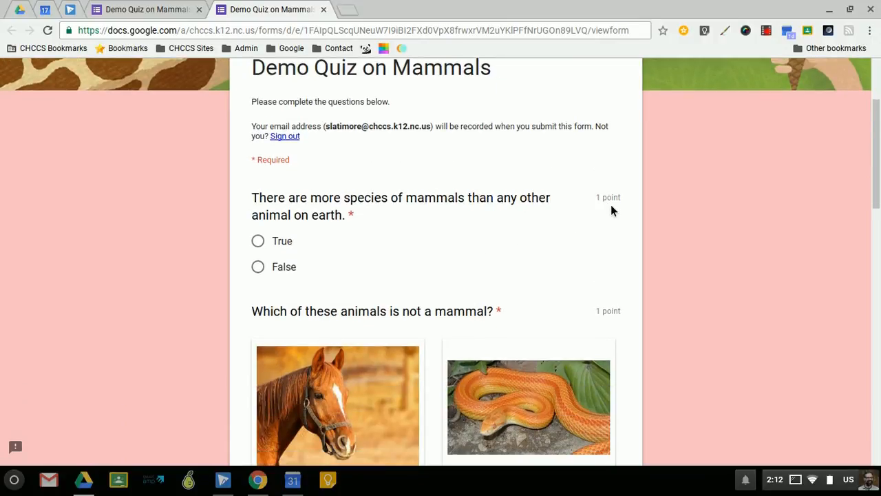
pyautogui.scroll(-2, 612, 207)
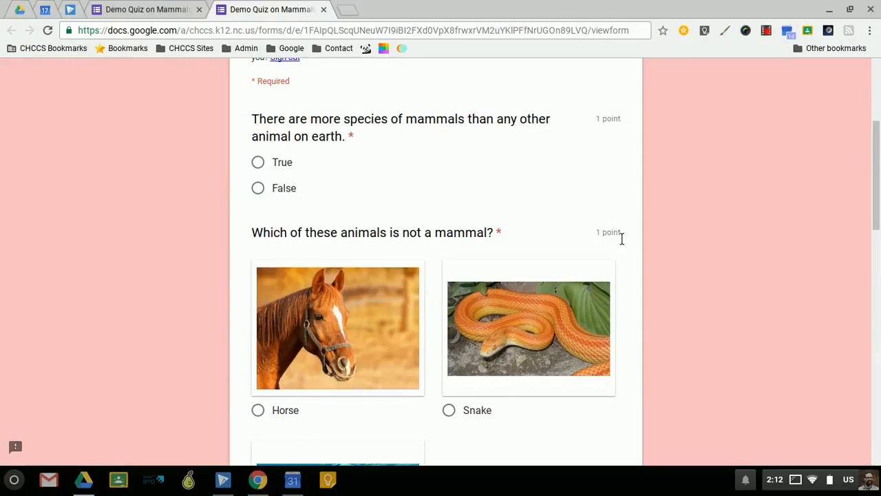
pyautogui.scroll(-4, 622, 239)
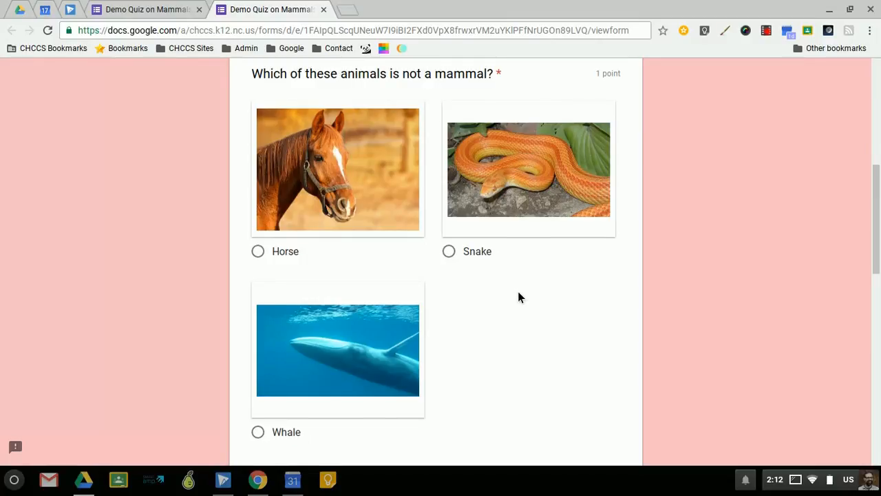
pyautogui.scroll(-1, 517, 296)
pyautogui.scroll(-1, 517, 297)
pyautogui.scroll(-1, 517, 297)
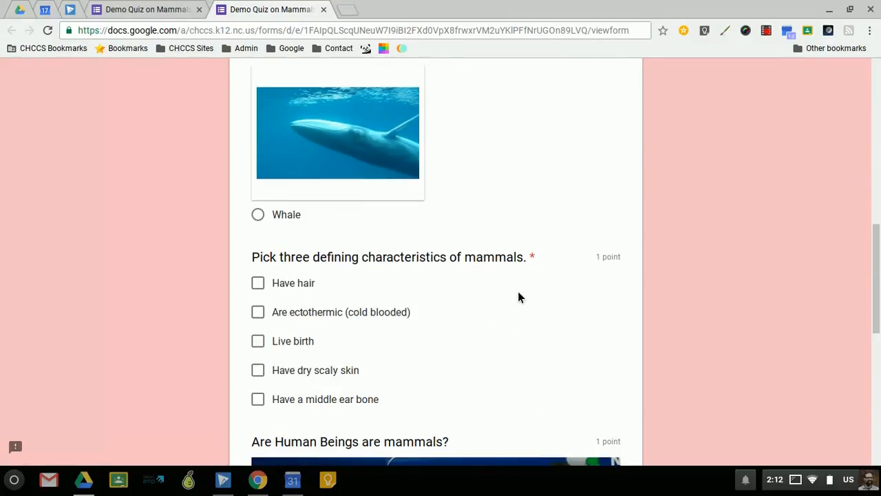
pyautogui.scroll(-5, 518, 297)
pyautogui.scroll(-1, 519, 295)
pyautogui.scroll(1, 520, 295)
pyautogui.scroll(-1, 518, 295)
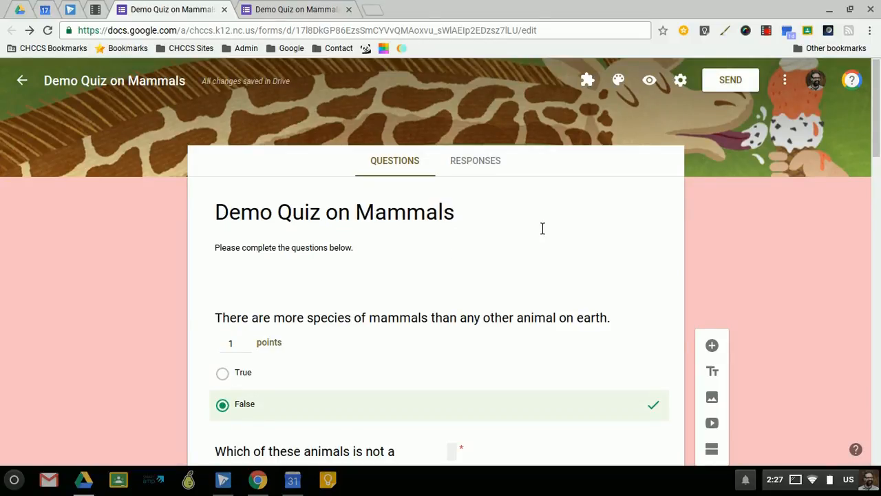
# - Review the form's general and quiz settings, including grade release and what respondents can see, and leave without saving
pyautogui.click(683, 87)
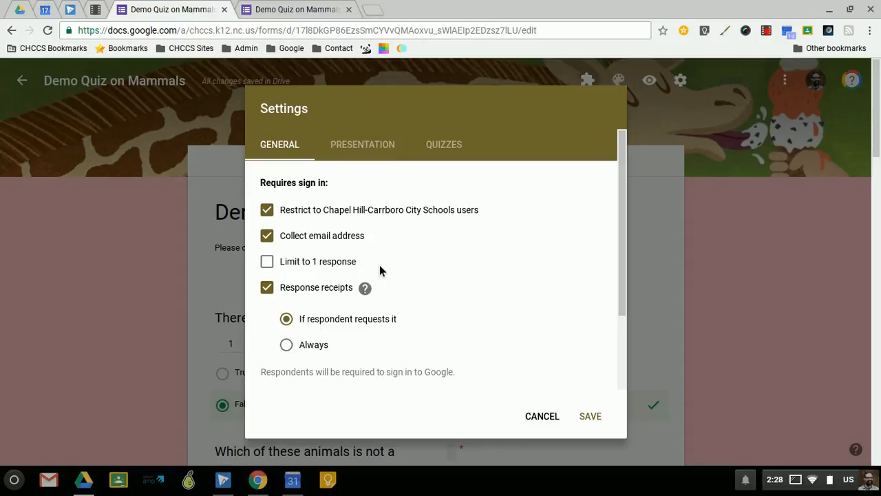
pyautogui.click(446, 154)
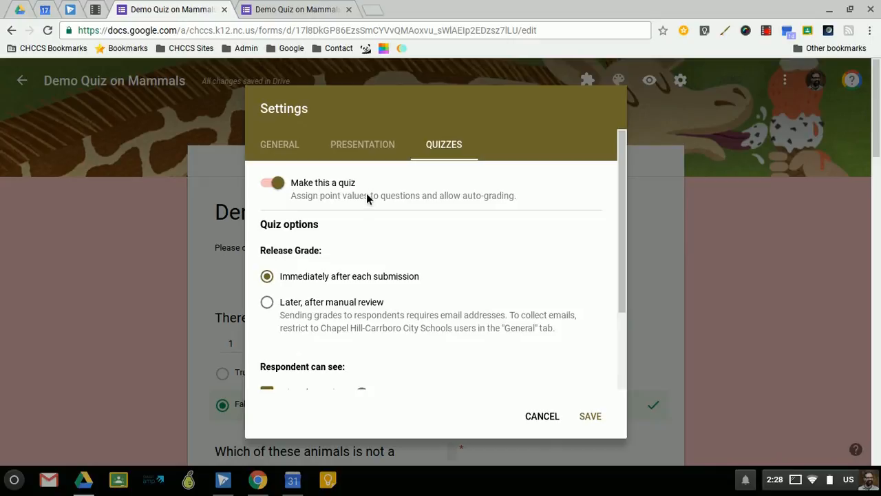
pyautogui.scroll(-2, 480, 235)
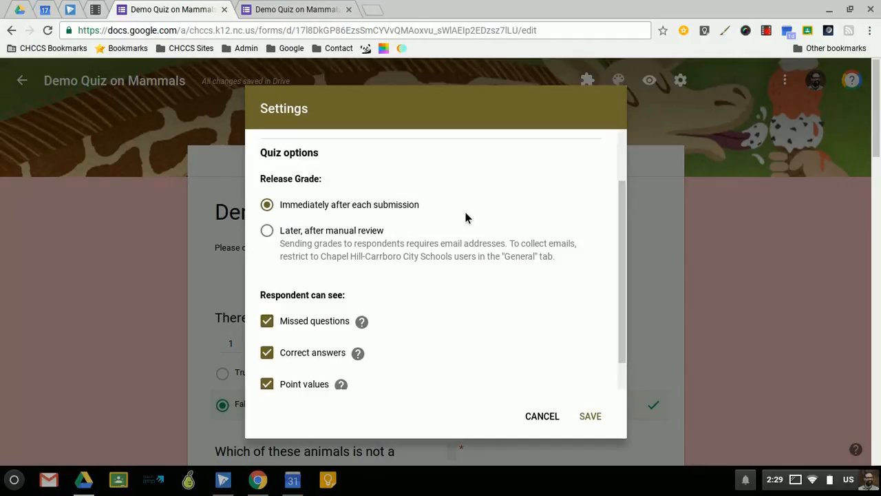
pyautogui.scroll(-1, 465, 218)
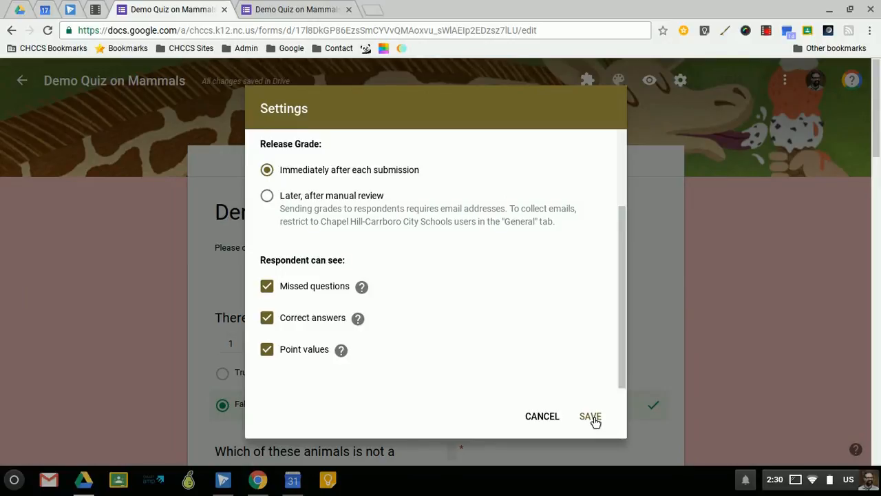
pyautogui.click(536, 421)
# - Inspect the answer key, points and feedback for the true/false question about the number of mammal species
pyautogui.scroll(-1, 510, 325)
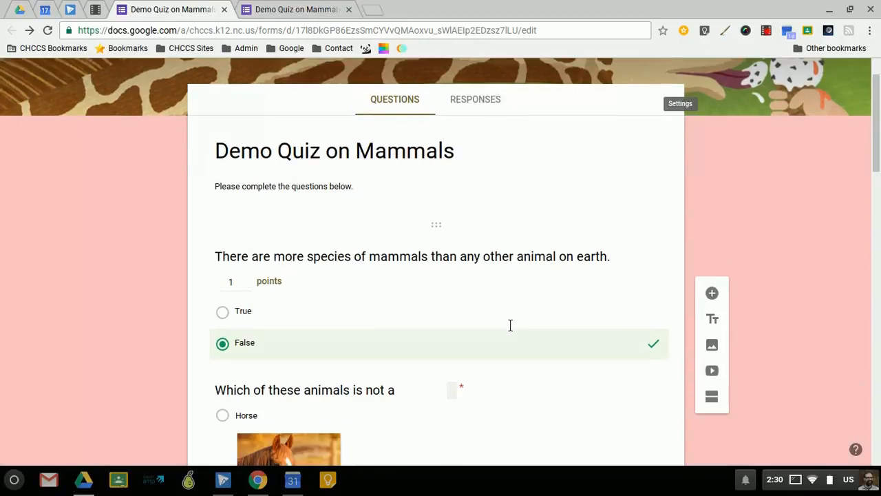
pyautogui.scroll(-2, 511, 325)
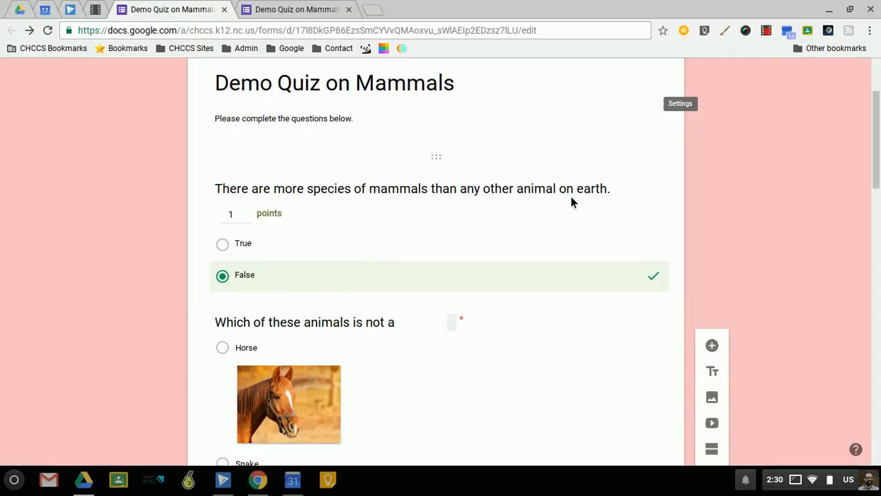
pyautogui.click(396, 245)
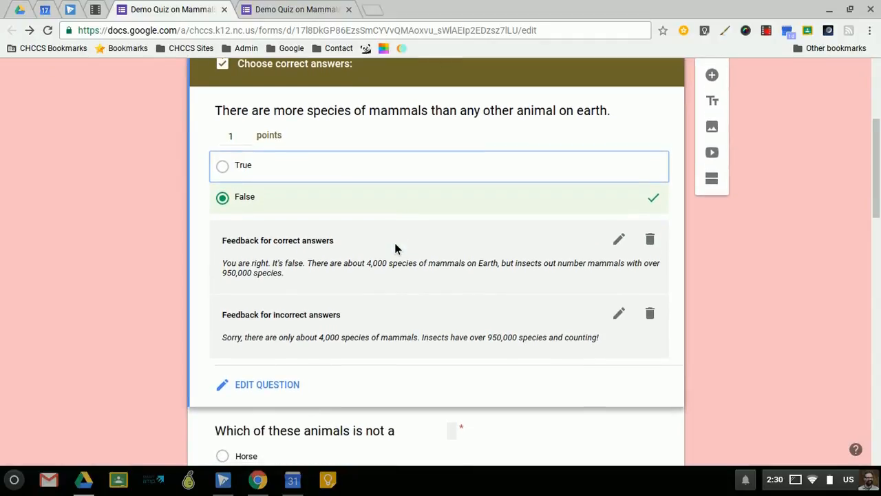
pyautogui.click(245, 142)
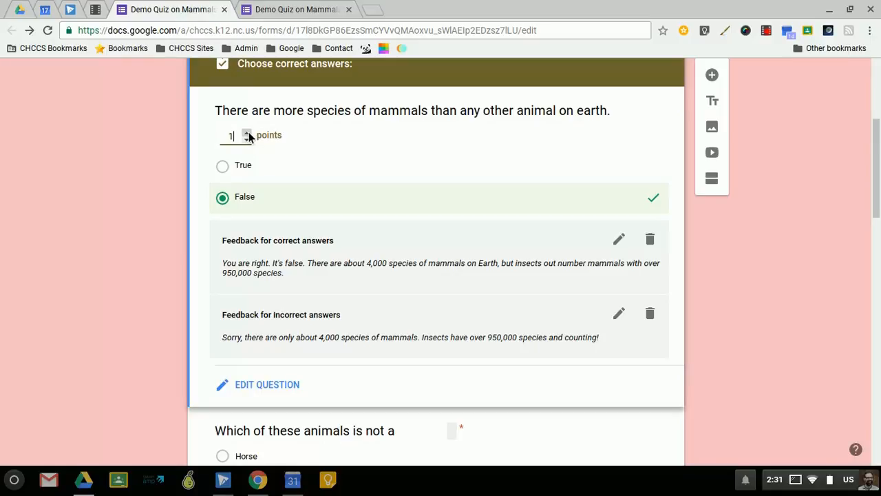
pyautogui.click(369, 143)
pyautogui.scroll(-1, 369, 148)
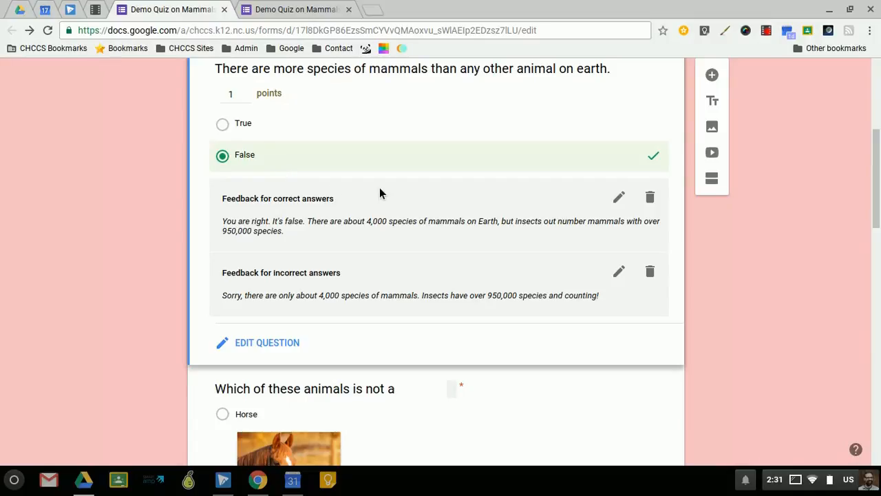
pyautogui.scroll(-1, 379, 188)
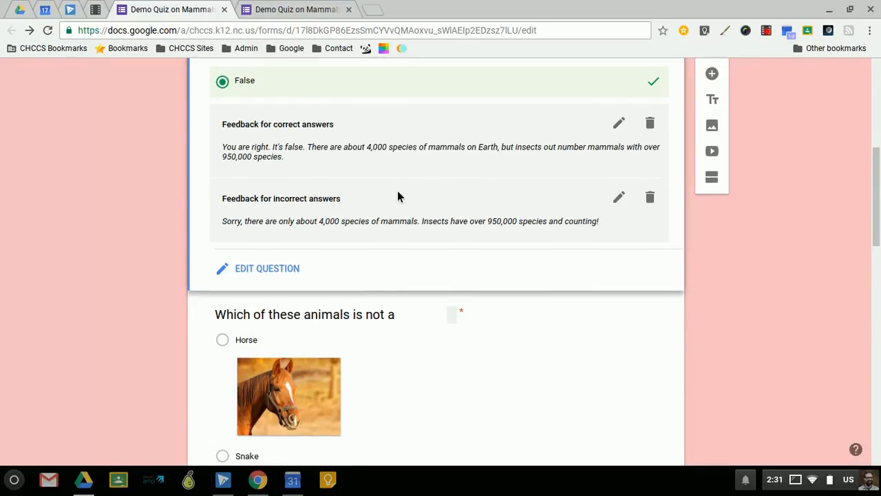
pyautogui.scroll(-1, 399, 196)
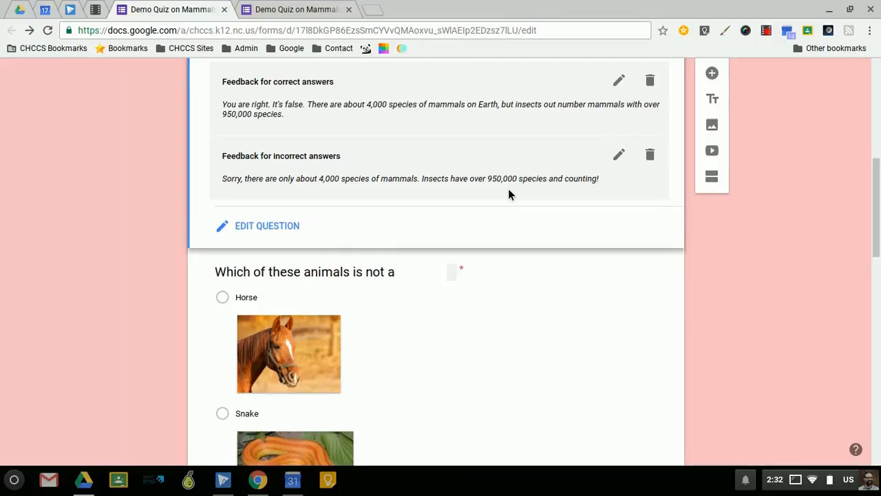
# - Inspect the answer key of the "Pick three defining characteristics of mammals" question, including its feedback and attached link
pyautogui.scroll(-2, 508, 194)
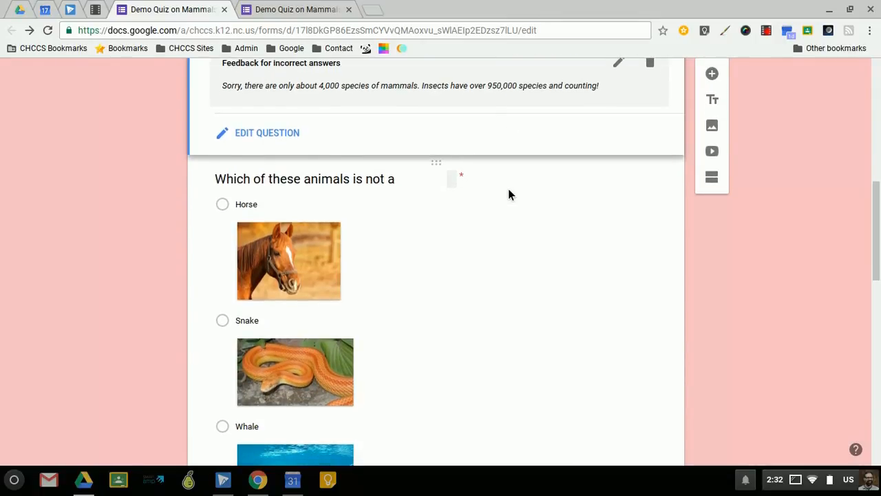
pyautogui.scroll(-3, 508, 195)
pyautogui.scroll(1, 508, 195)
pyautogui.scroll(-7, 509, 193)
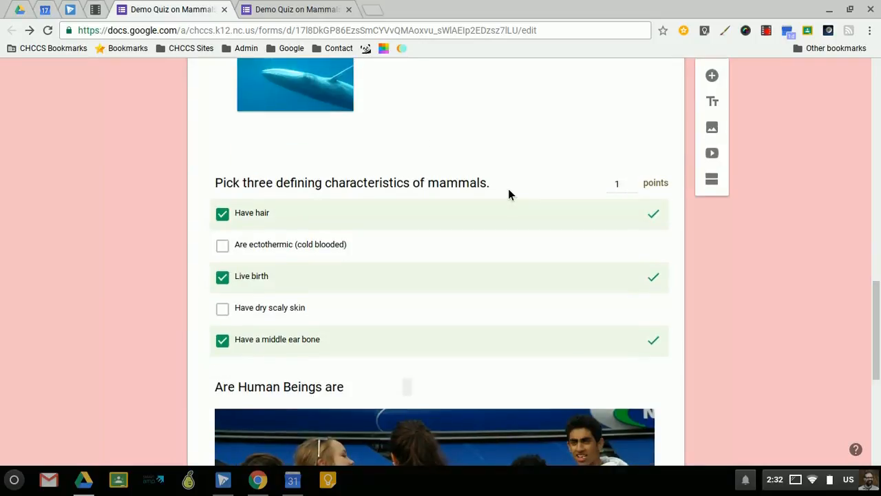
pyautogui.scroll(-2, 508, 193)
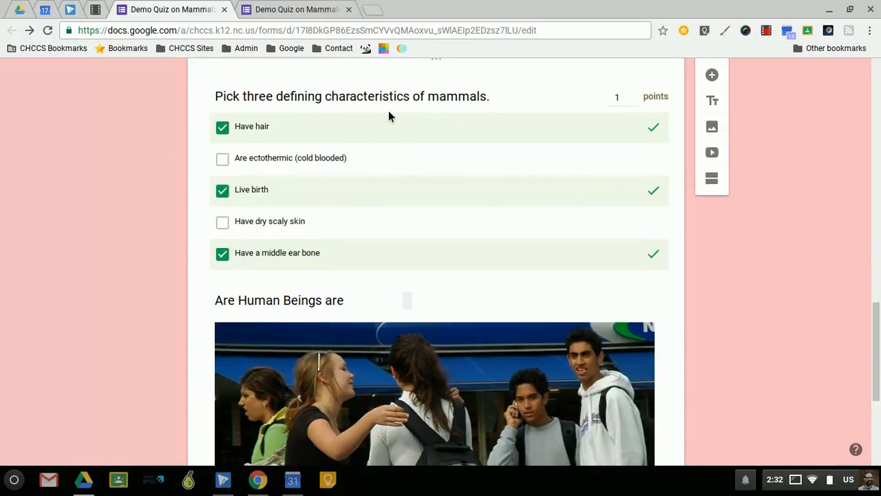
pyautogui.click(399, 177)
pyautogui.scroll(-9, 399, 177)
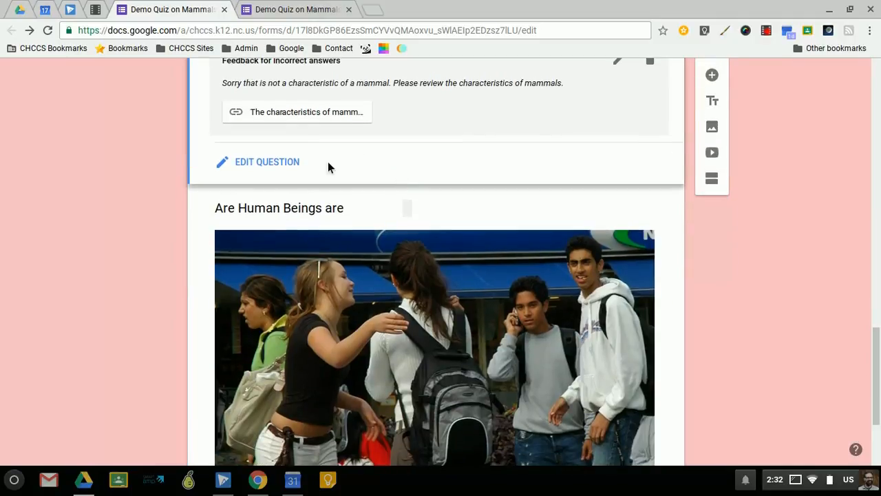
pyautogui.scroll(3, 630, 138)
pyautogui.scroll(-1, 630, 141)
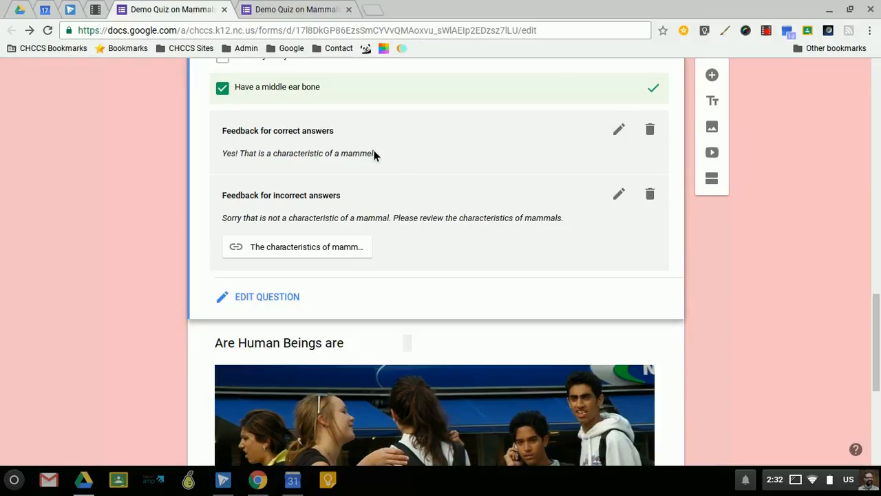
pyautogui.scroll(-1, 398, 176)
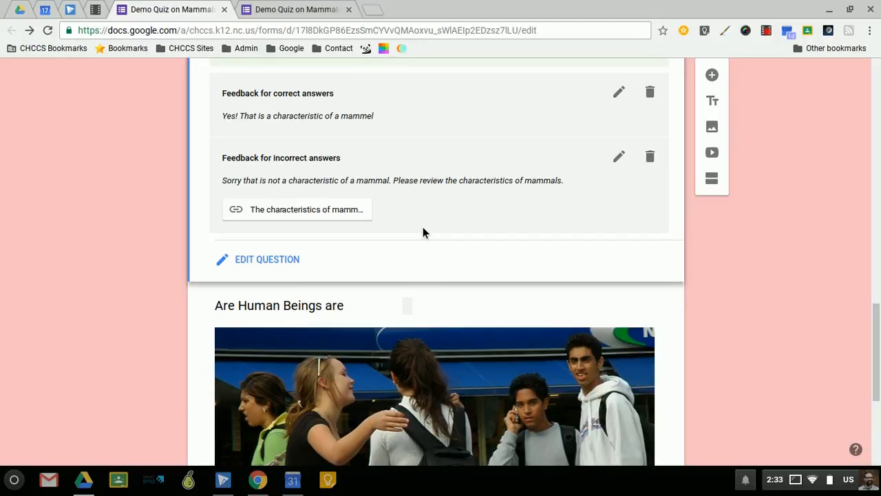
pyautogui.scroll(7, 423, 232)
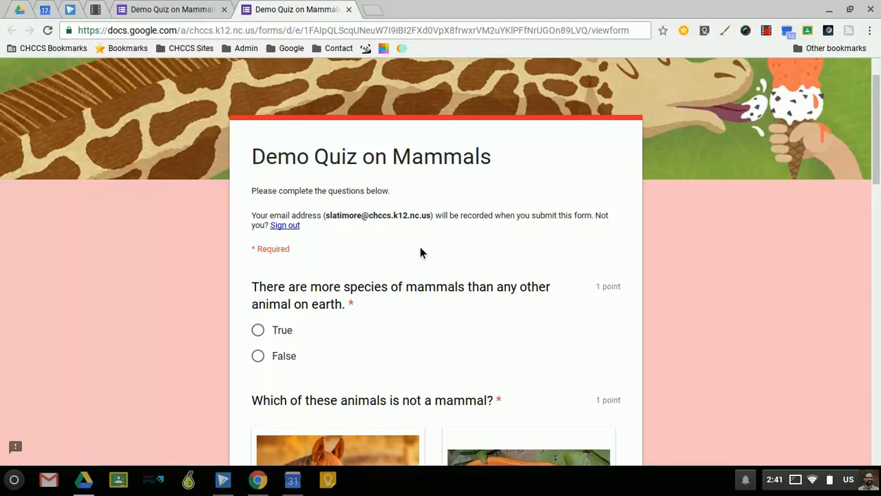
# - In the respondent view of the quiz, answer True to the mammal species question and Snake to the non-mammal question
pyautogui.scroll(-1, 417, 245)
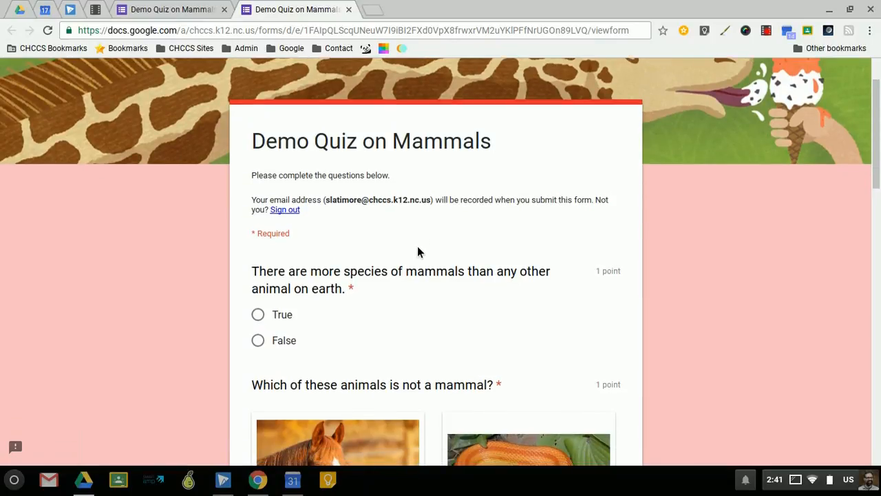
pyautogui.scroll(-1, 417, 252)
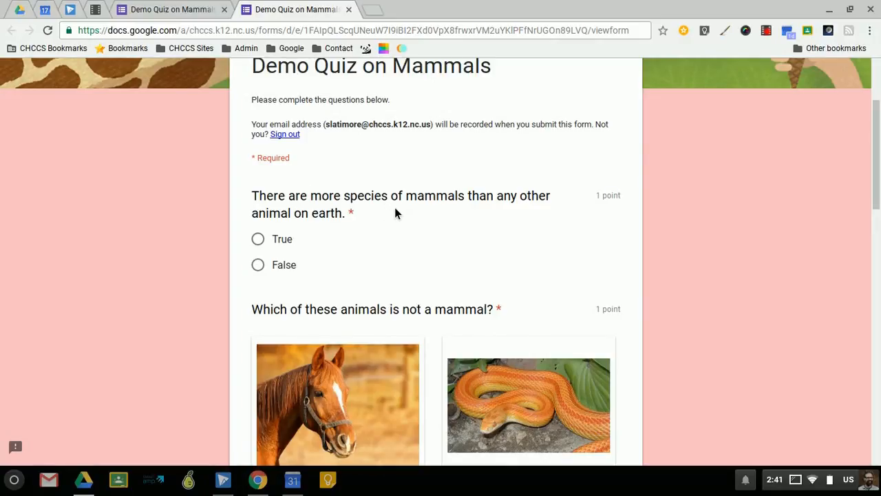
pyautogui.click(266, 244)
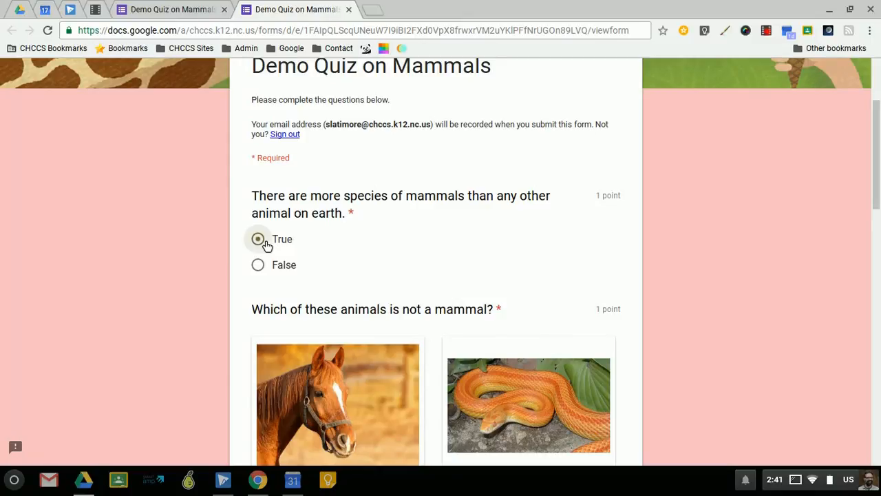
pyautogui.scroll(-4, 401, 237)
pyautogui.scroll(1, 400, 234)
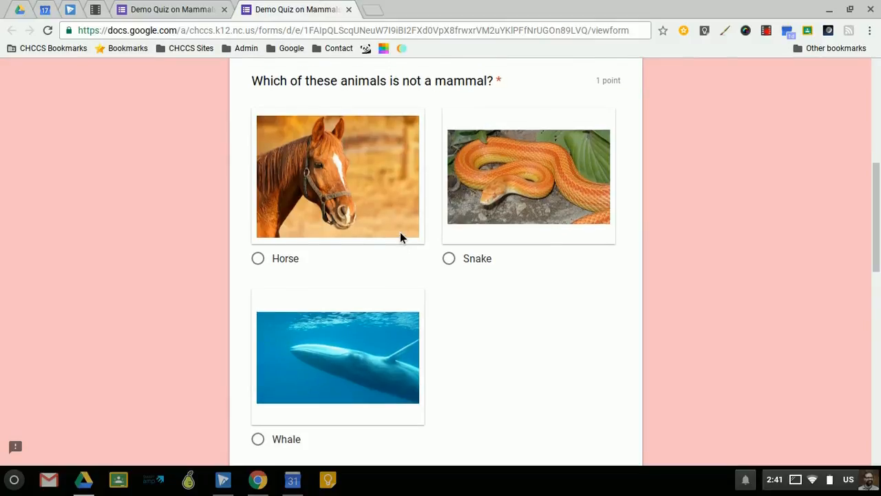
pyautogui.click(451, 253)
# - Choose "Have hair", "Are ectothermic (cold blooded)" and "Live birth" as the three defining characteristics of mammals
pyautogui.scroll(-4, 517, 291)
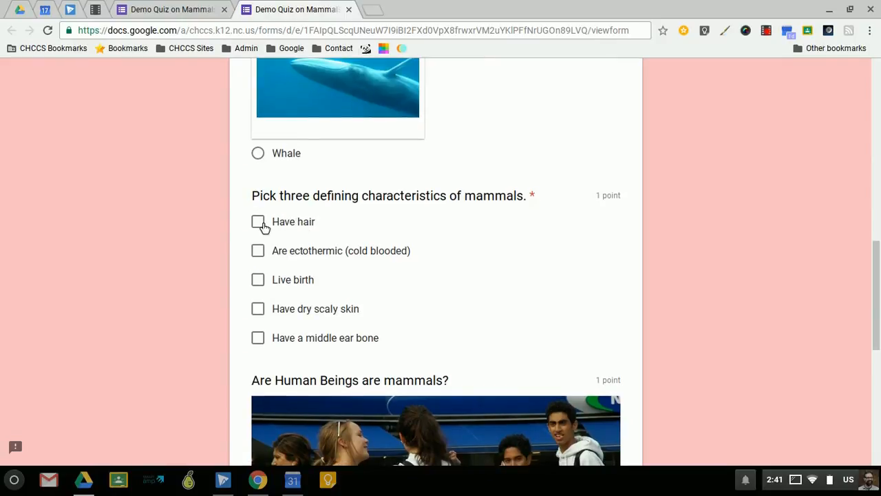
pyautogui.click(266, 228)
pyautogui.click(260, 254)
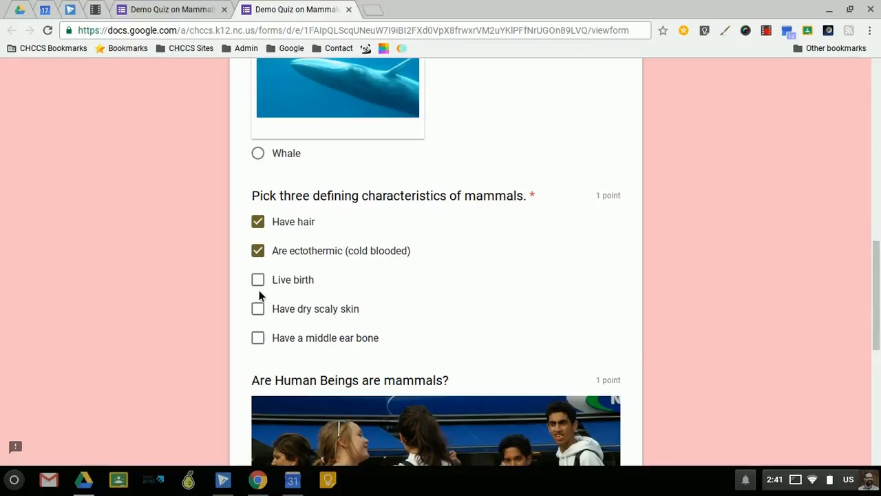
pyautogui.click(264, 282)
# - Answer True to the question about human beings being mammals and submit the quiz
pyautogui.scroll(-4, 505, 282)
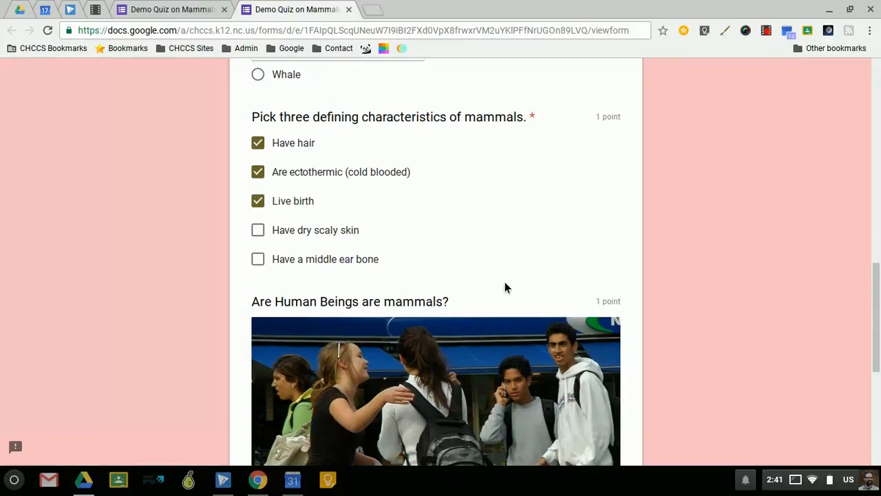
pyautogui.scroll(-2, 505, 288)
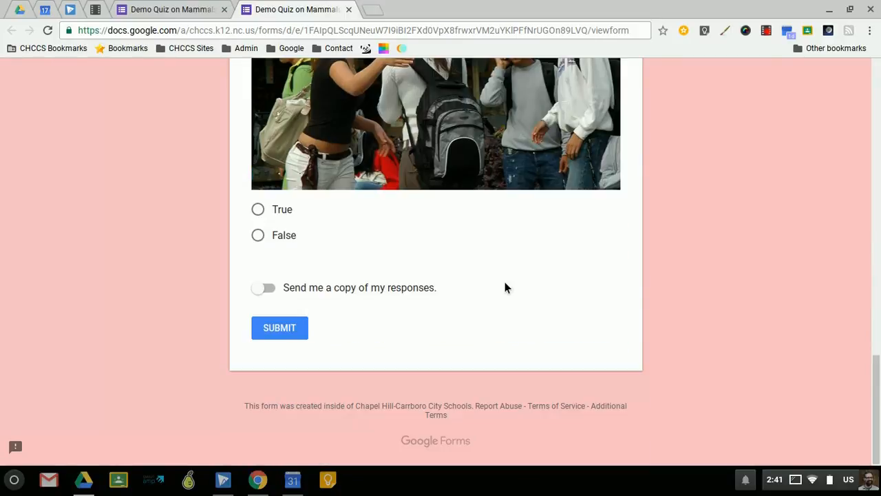
pyautogui.click(260, 213)
pyautogui.click(284, 332)
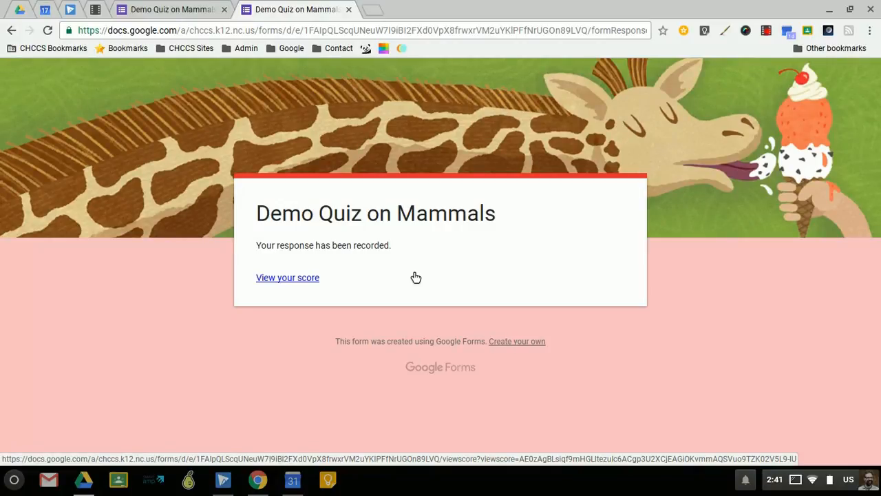
# - Open the score of the submitted quiz and review the total points and the first question's correct answer and feedback
pyautogui.click(288, 279)
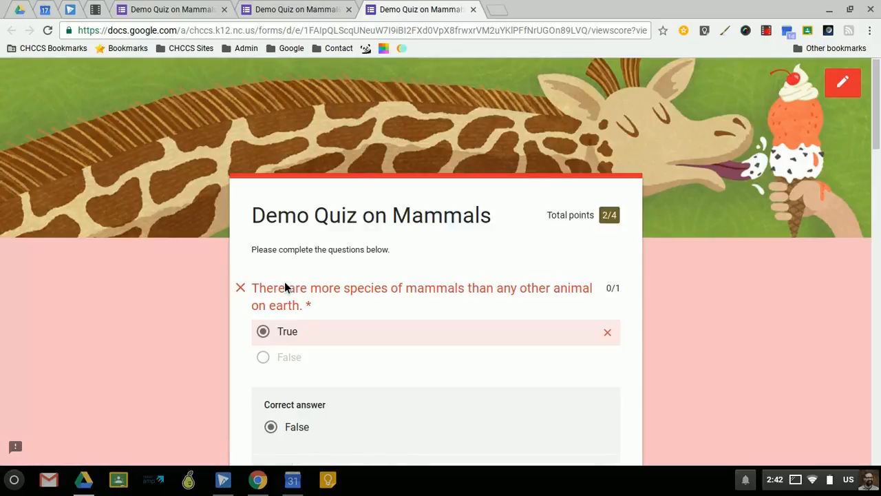
pyautogui.scroll(-1, 460, 219)
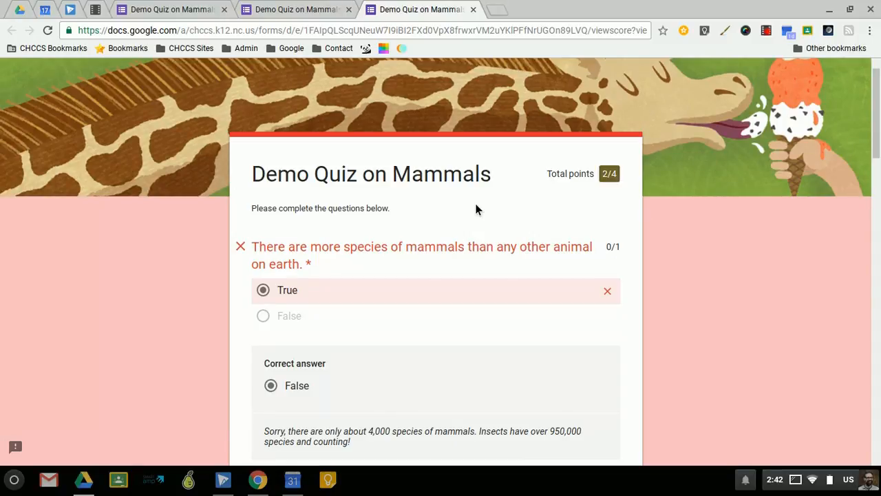
pyautogui.scroll(-1, 476, 208)
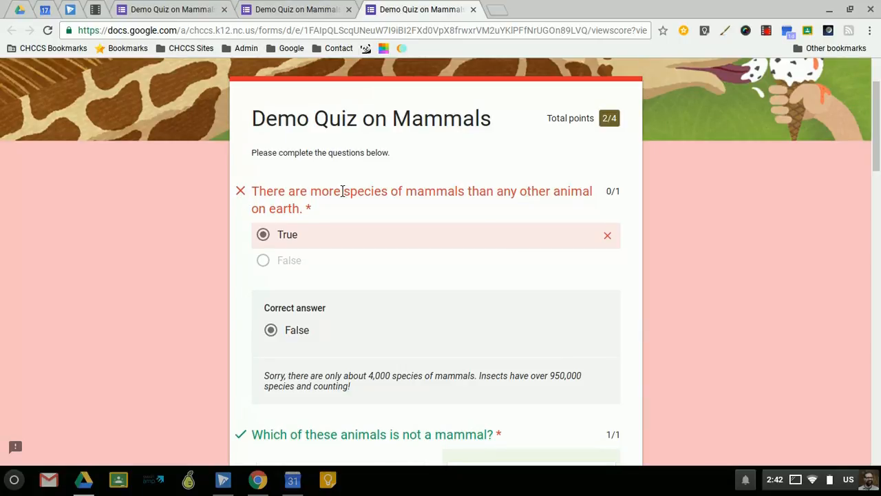
pyautogui.scroll(-1, 362, 204)
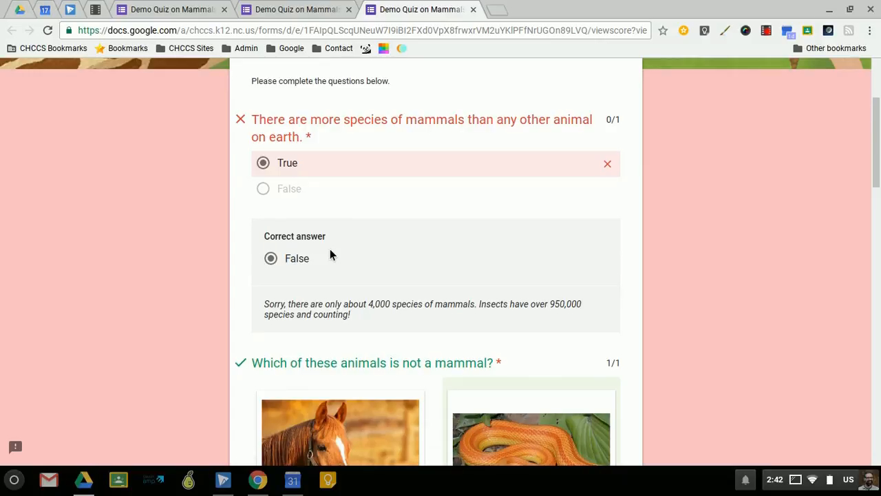
pyautogui.scroll(-1, 366, 249)
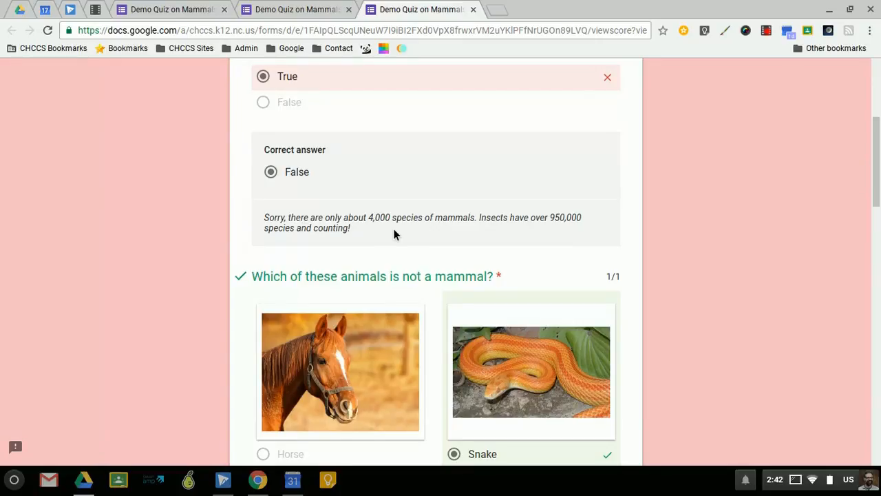
pyautogui.scroll(-1, 393, 235)
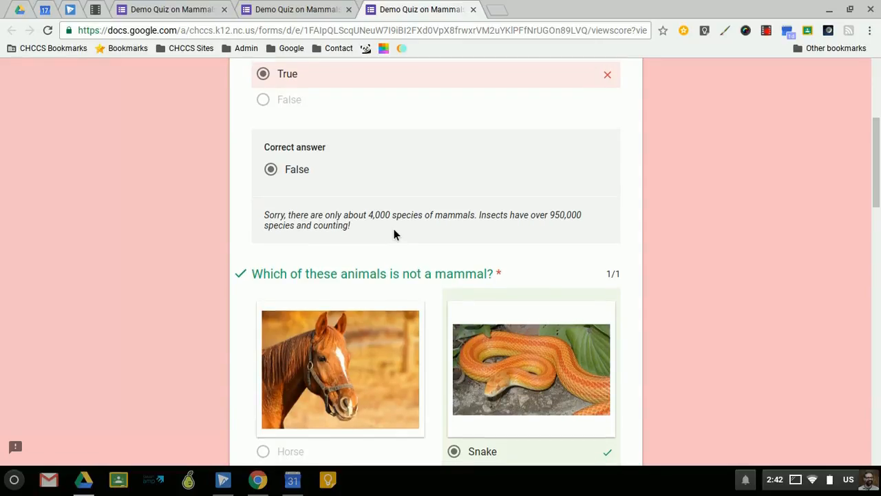
pyautogui.scroll(-1, 394, 235)
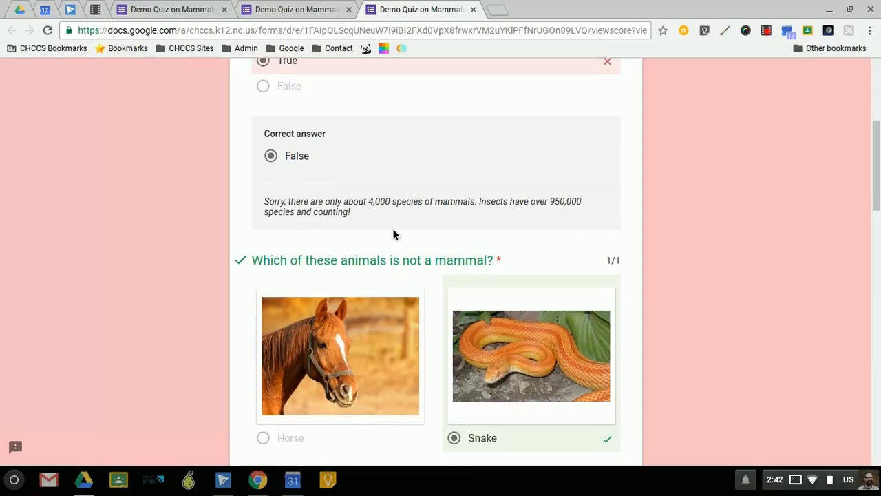
# - Review the grading and feedback for the "Which of these animals is not a mammal?" question
pyautogui.scroll(-1, 394, 234)
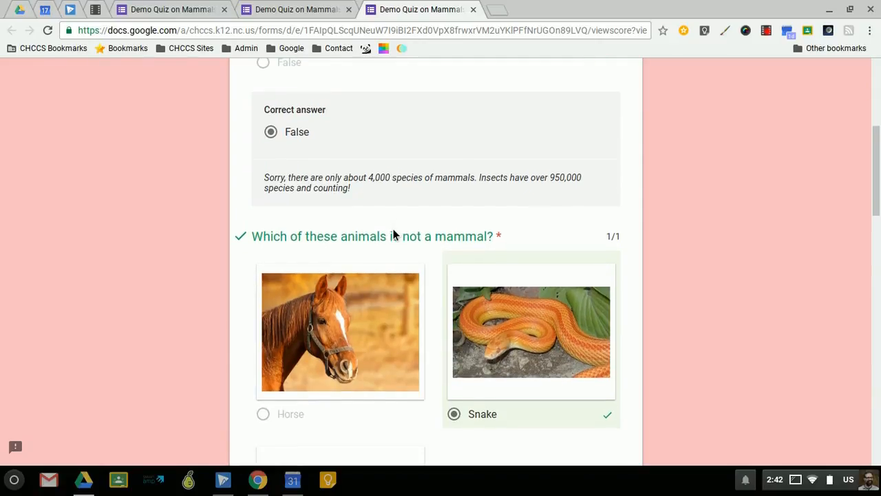
pyautogui.scroll(-3, 394, 234)
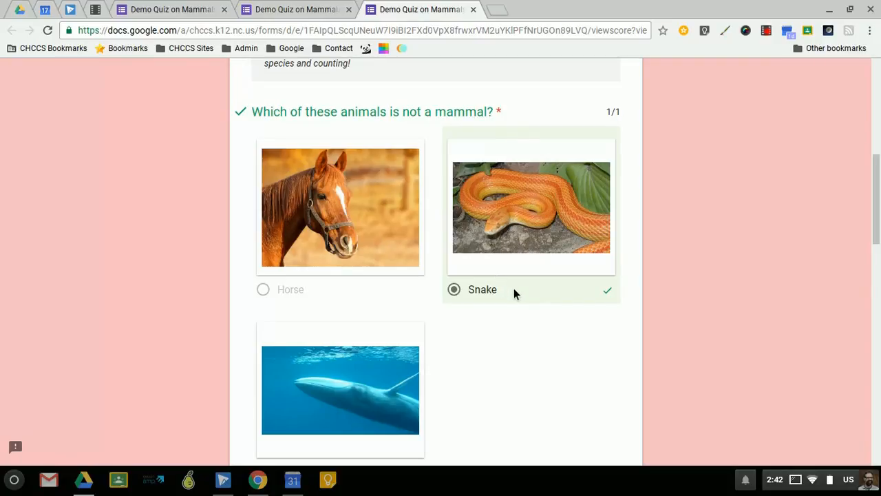
pyautogui.scroll(-2, 525, 289)
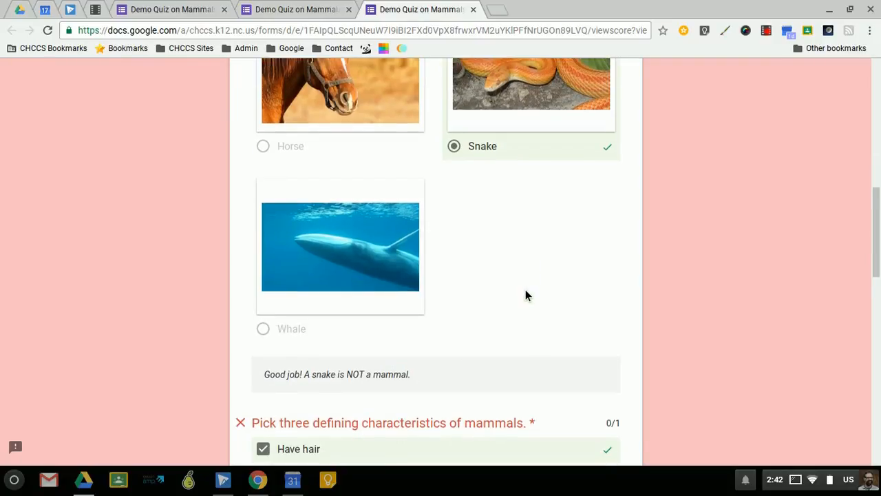
pyautogui.scroll(-1, 526, 289)
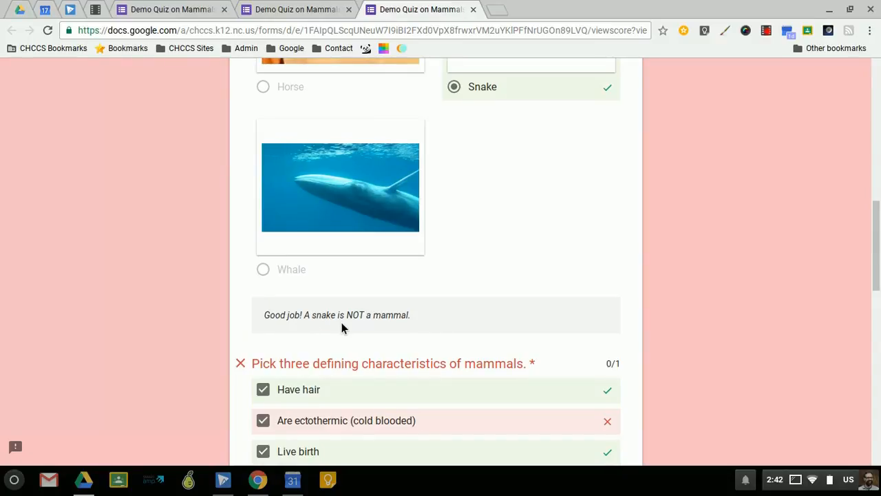
# - Examine the marked choices, correct answers and feedback for the "Pick three defining characteristics of mammals" question
pyautogui.scroll(-3, 433, 315)
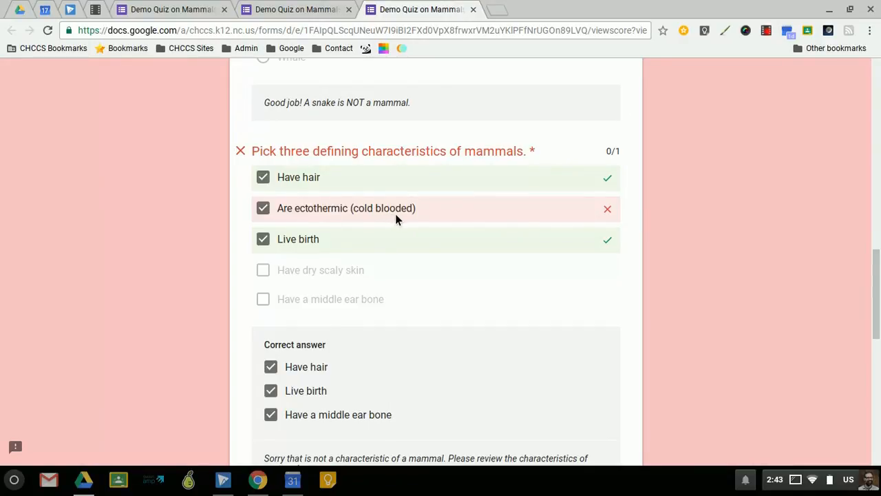
pyautogui.scroll(-5, 397, 219)
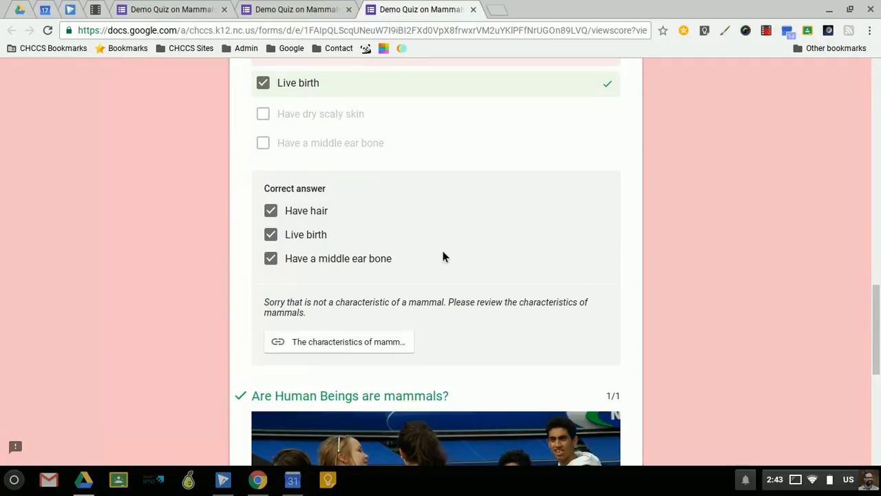
pyautogui.scroll(-2, 443, 254)
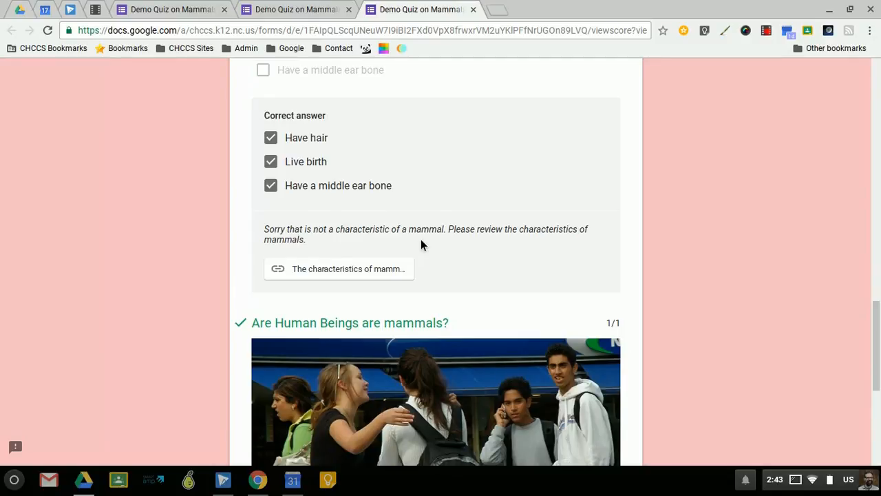
pyautogui.scroll(2, 421, 246)
pyautogui.scroll(-1, 422, 245)
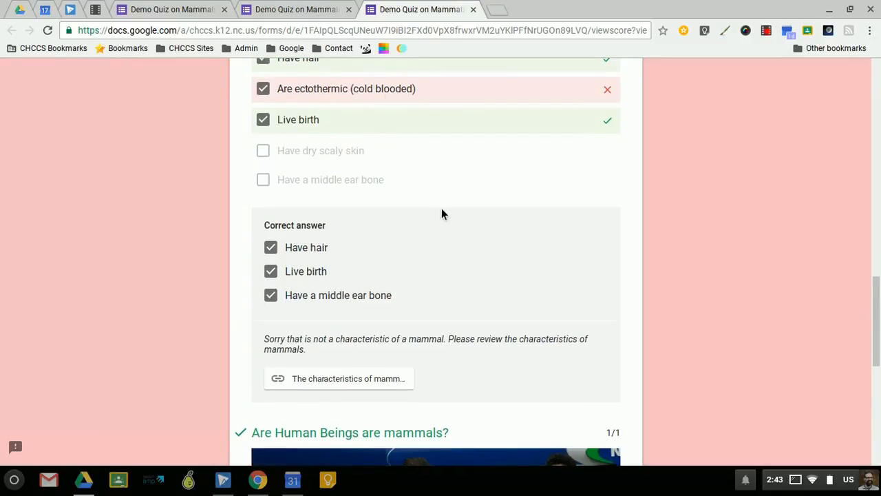
pyautogui.scroll(-2, 442, 213)
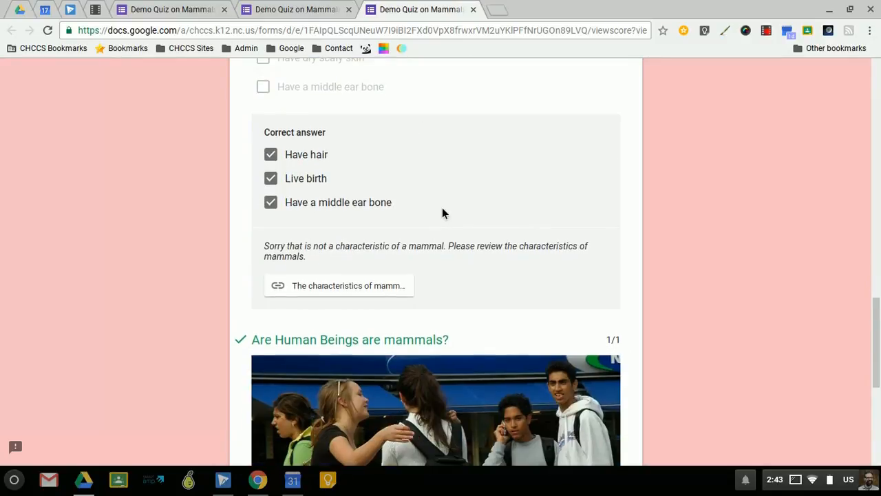
# - Open the feedback link on the characteristics of mammals, read the "What Makes a Mammal?" section and close the page
pyautogui.click(347, 292)
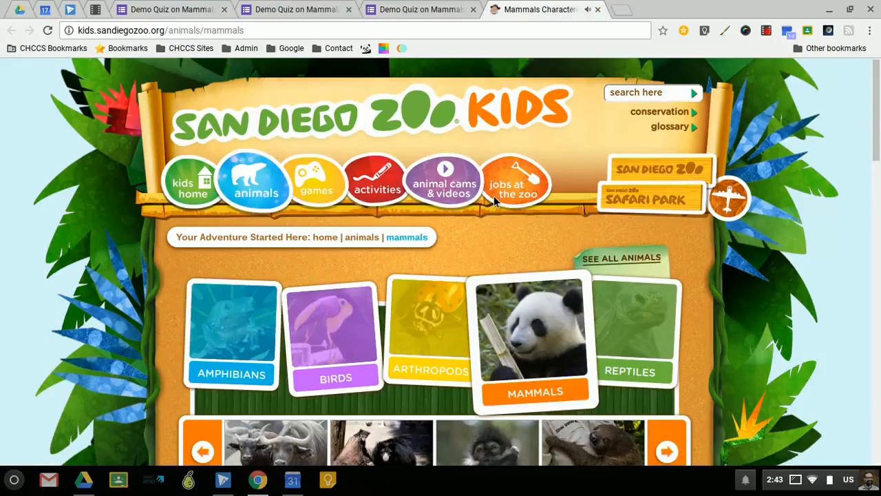
pyautogui.scroll(-10, 494, 195)
pyautogui.scroll(-3, 498, 200)
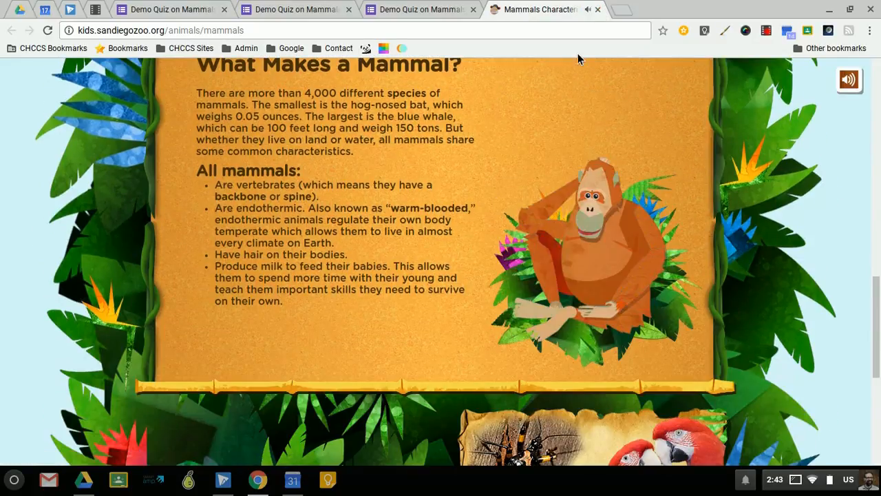
pyautogui.click(596, 9)
# - Review the result and feedback for the human beings question and recheck the total points in the quiz header
pyautogui.scroll(-1, 439, 264)
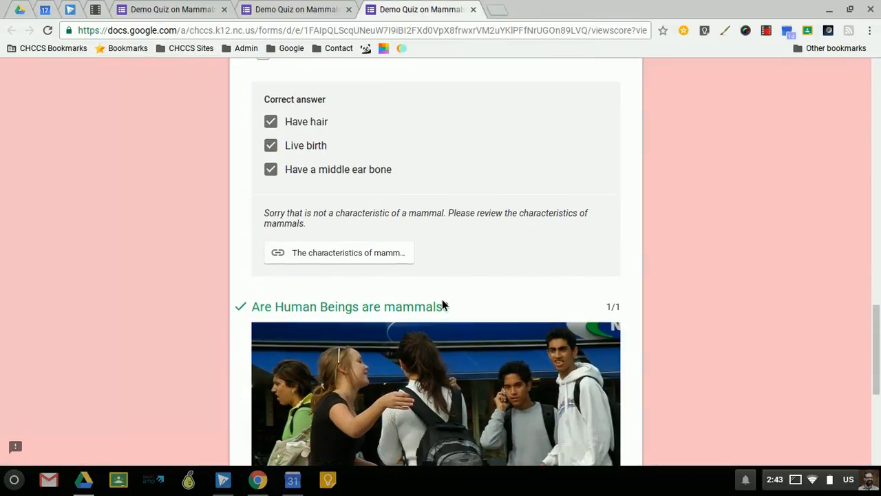
pyautogui.scroll(-4, 443, 326)
pyautogui.scroll(-4, 443, 326)
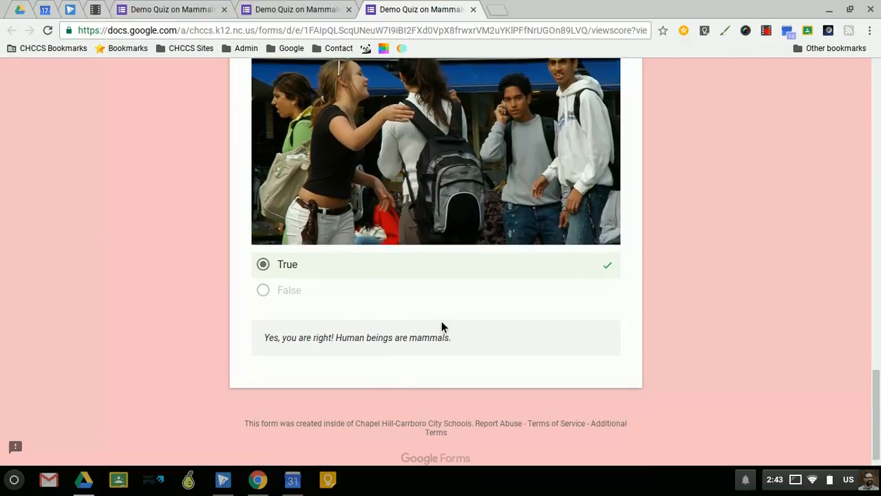
pyautogui.scroll(10, 441, 320)
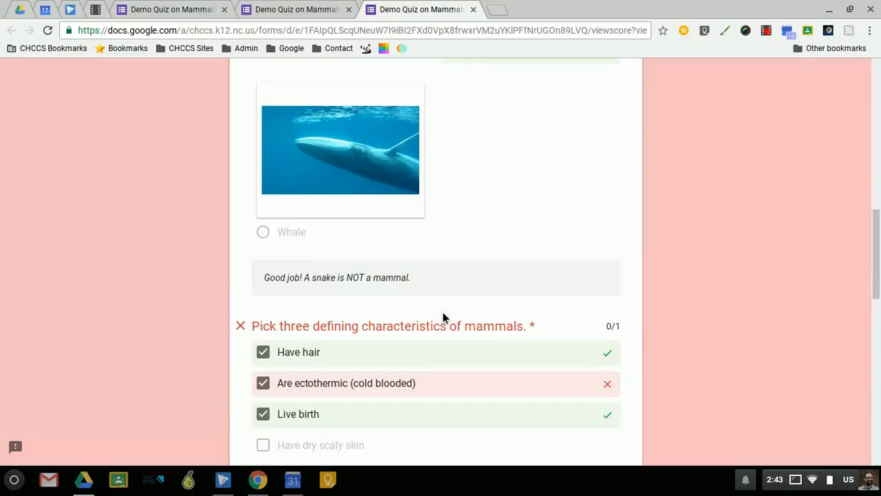
pyautogui.scroll(10, 443, 316)
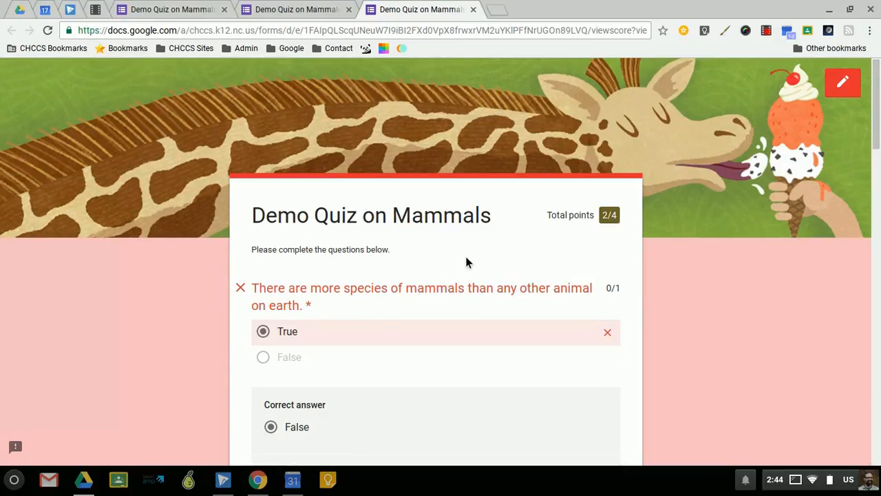
pyautogui.scroll(-3, 465, 256)
pyautogui.scroll(3, 464, 242)
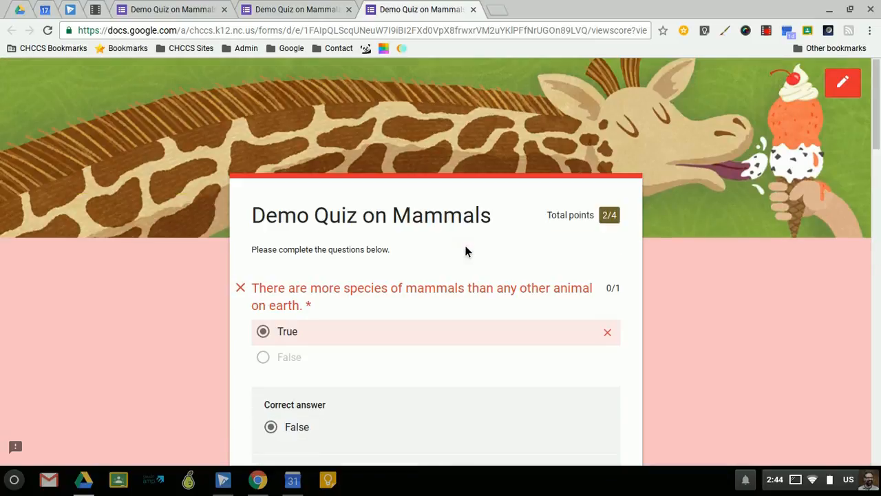